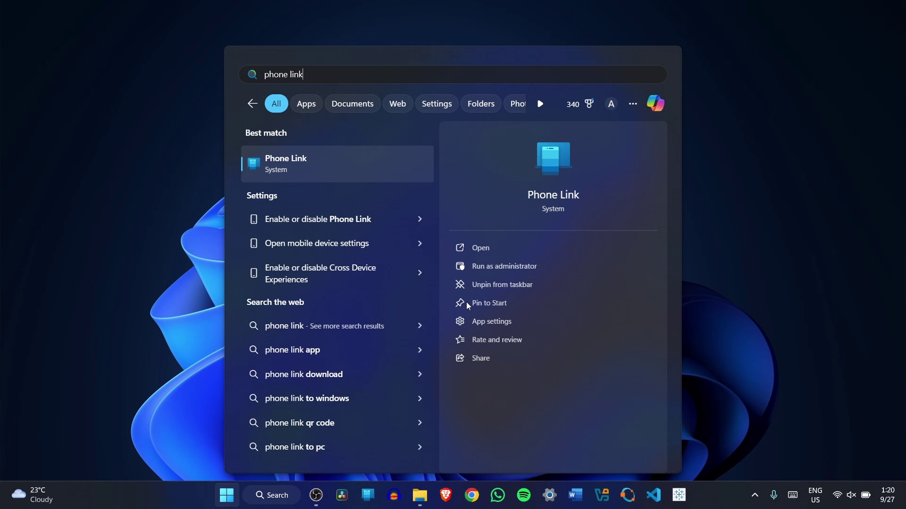
# Launch Phone Link, then add a new device from Settings > Devices and choose Android to get the QR code.
pyautogui.press('Return')
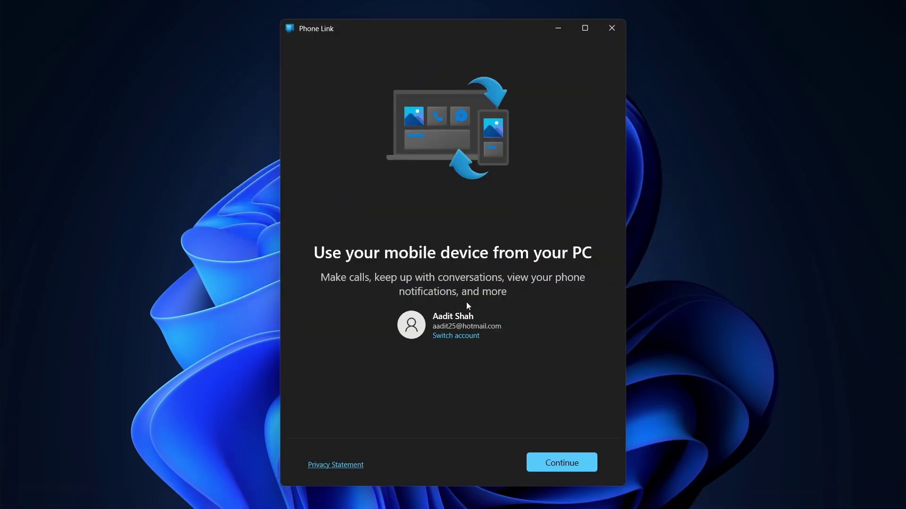
pyautogui.click(556, 465)
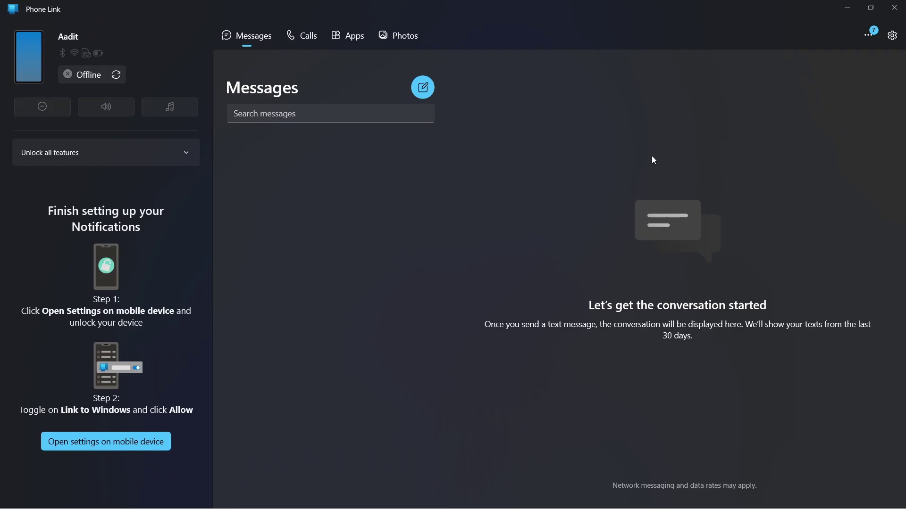
pyautogui.click(892, 36)
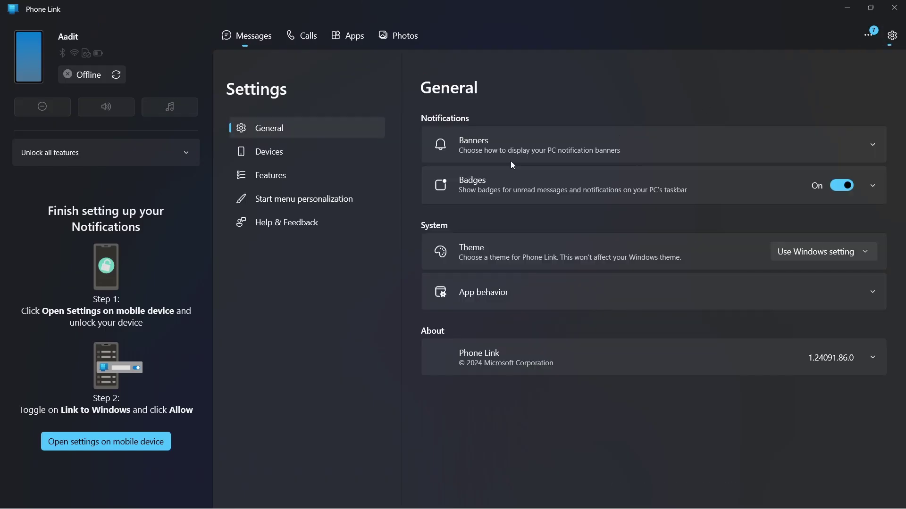
pyautogui.click(306, 154)
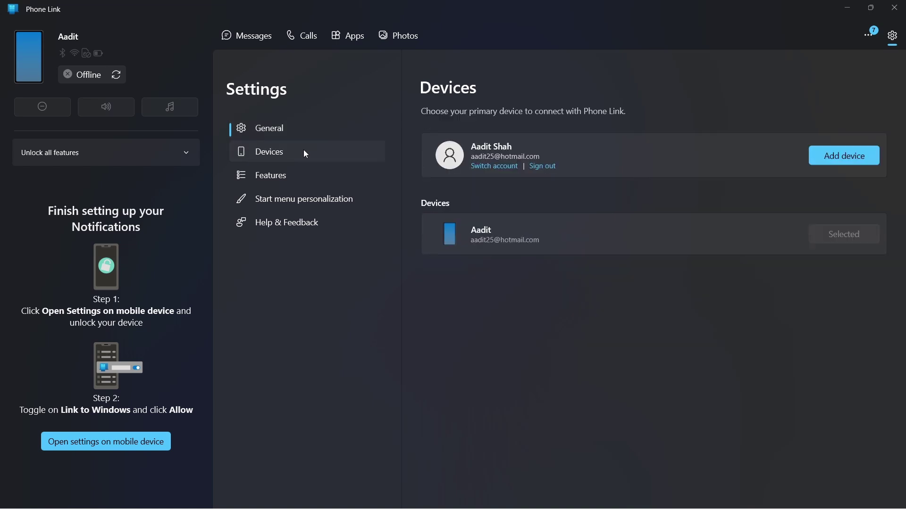
pyautogui.click(810, 162)
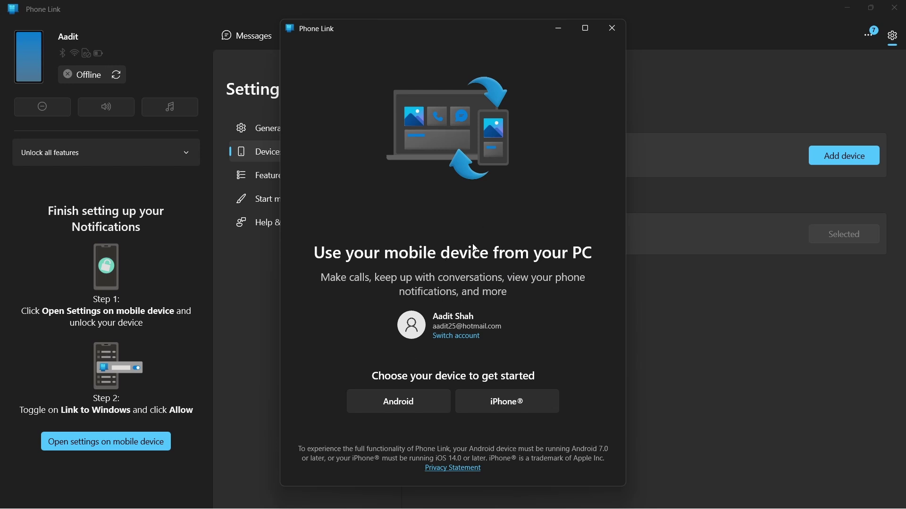
pyautogui.click(406, 402)
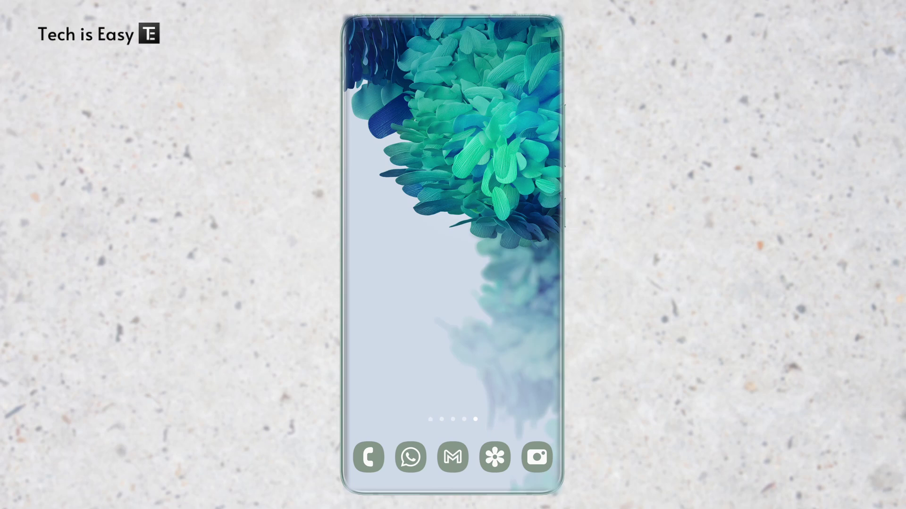
# Open the Link to Windows app from the phone's app drawer.
pyautogui.moveTo(412, 376); pyautogui.dragTo(412, 212)
pyautogui.moveTo(471, 295); pyautogui.dragTo(395, 294)
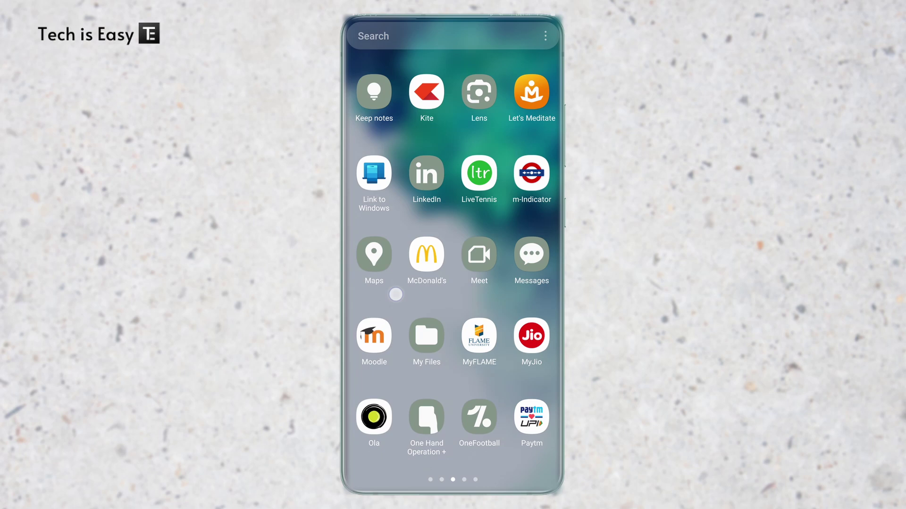
pyautogui.moveTo(471, 295); pyautogui.dragTo(396, 296)
pyautogui.click(530, 93)
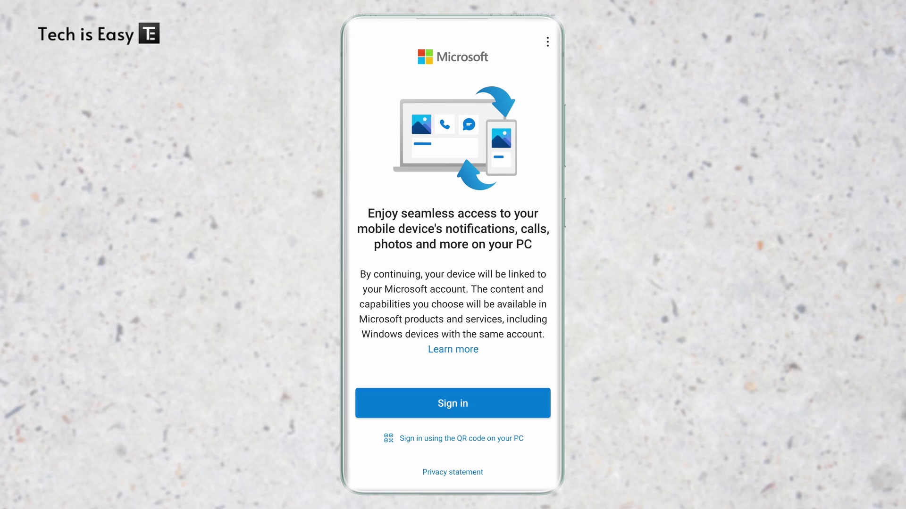
# Choose QR-code sign-in, enter the PC's verification code, and start entering the account password.
pyautogui.click(419, 439)
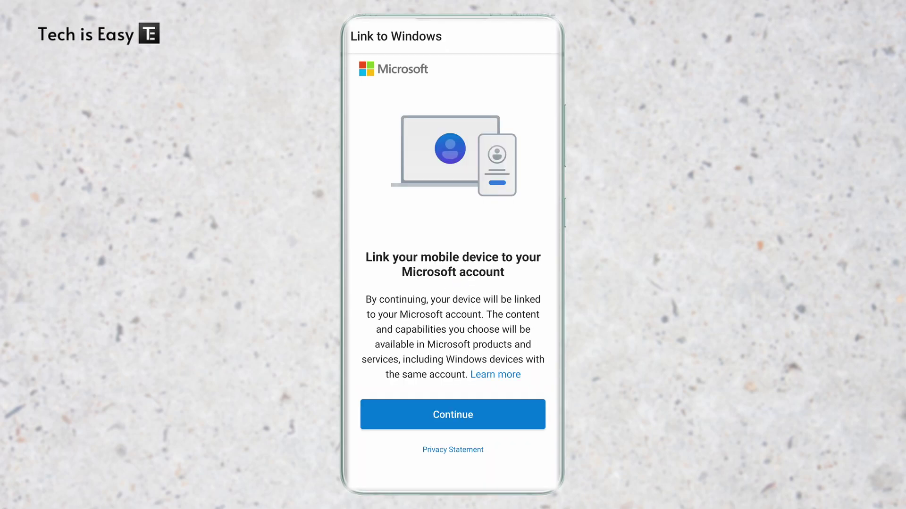
pyautogui.click(453, 415)
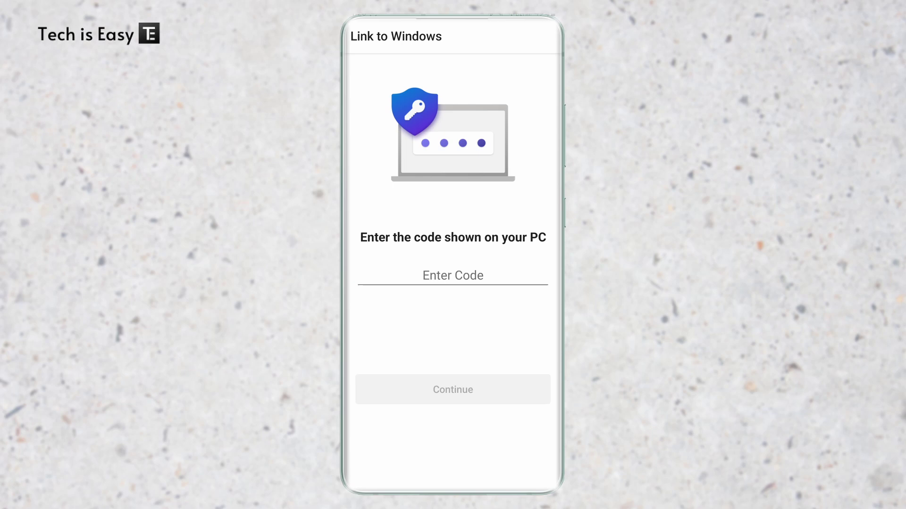
pyautogui.click(453, 275)
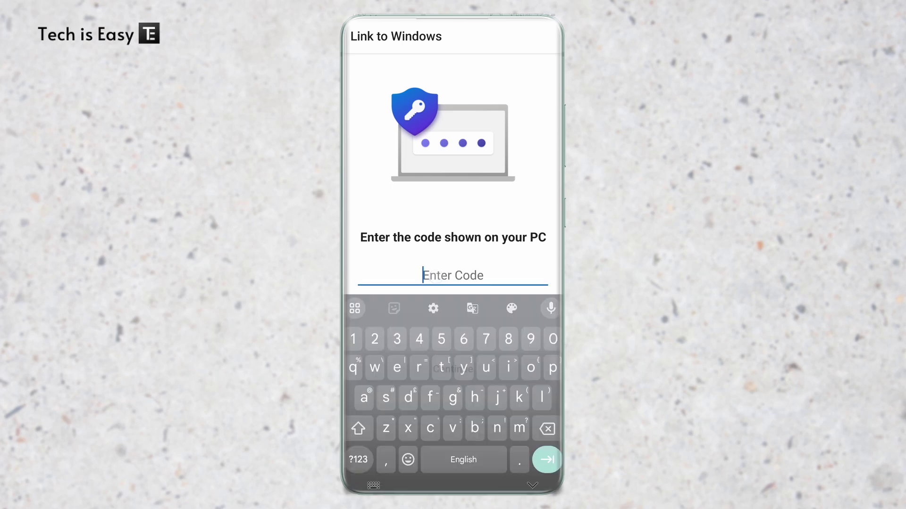
pyautogui.write('CU')
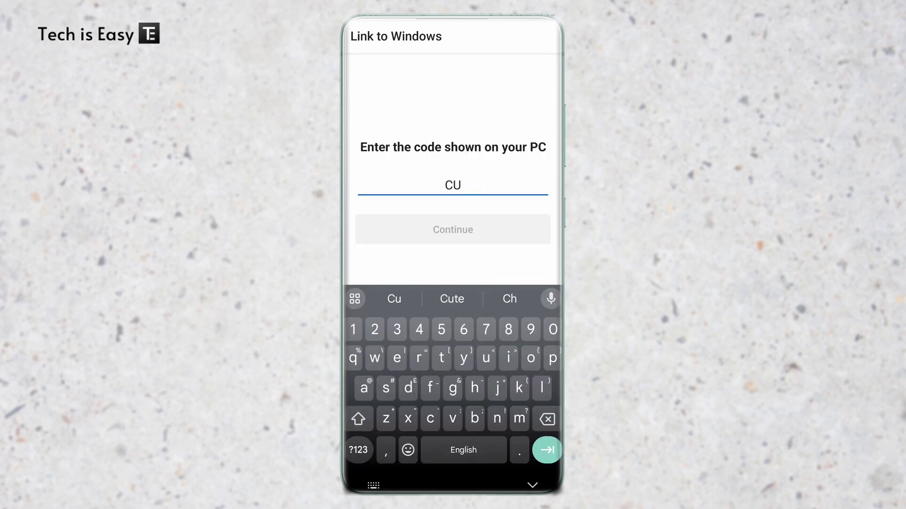
pyautogui.write('3')
pyautogui.write('P6E')
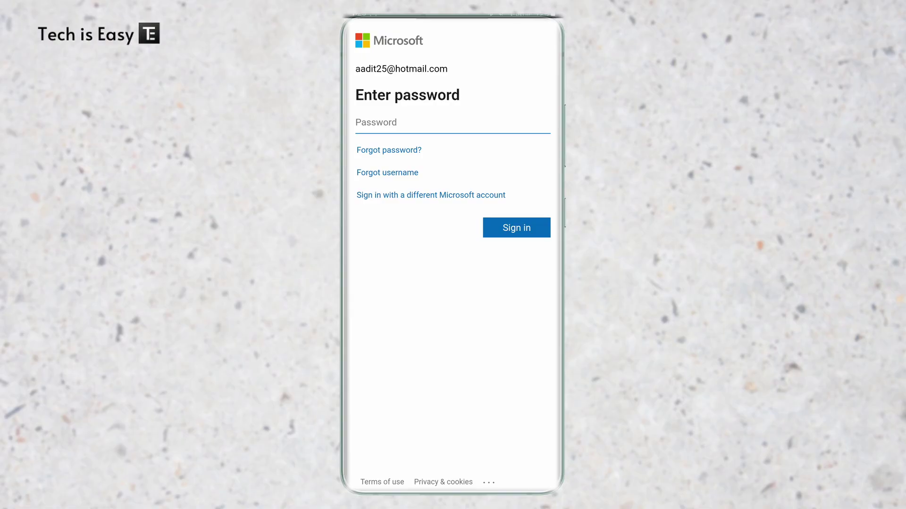
pyautogui.click(424, 122)
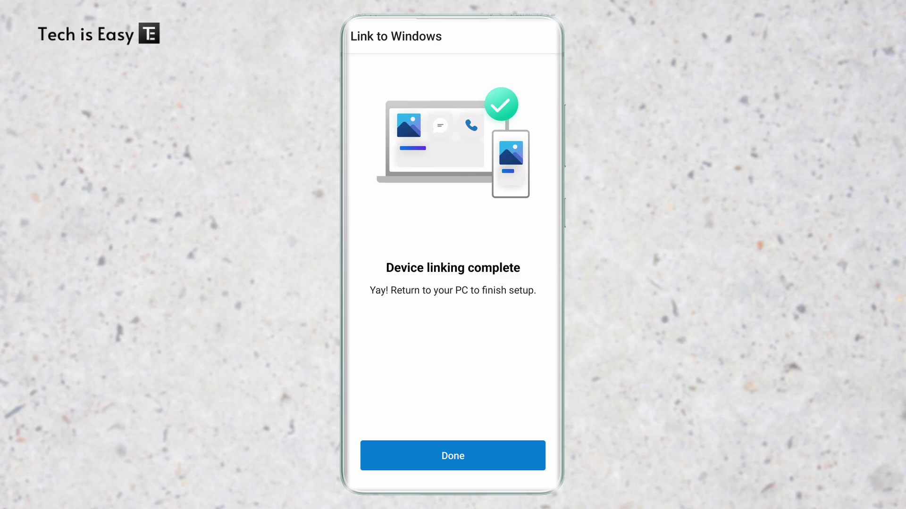
# Tap Done on the phone to finish linking, then search Windows for 'file'.
pyautogui.click(425, 457)
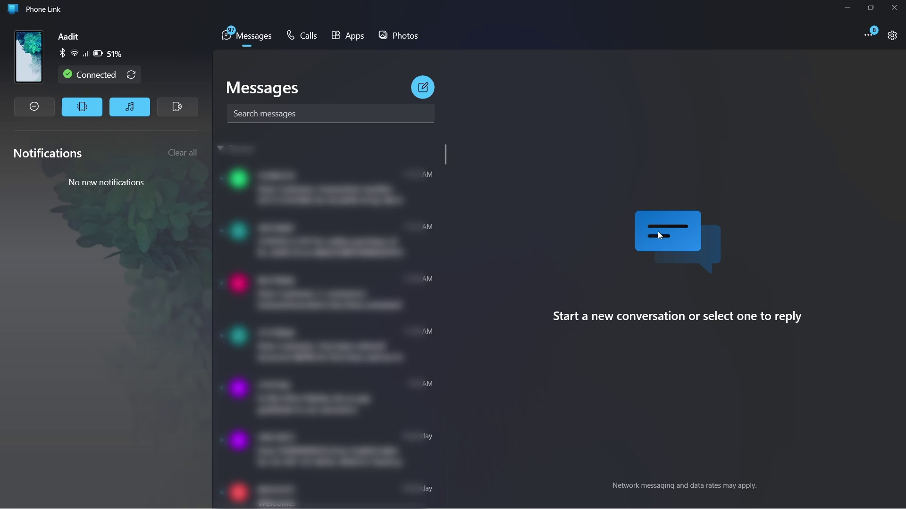
pyautogui.press('super')
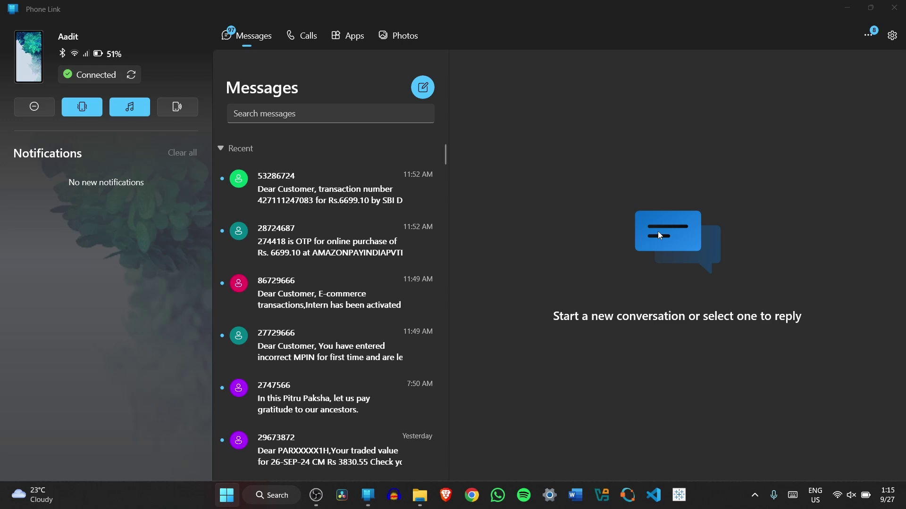
pyautogui.write('file')
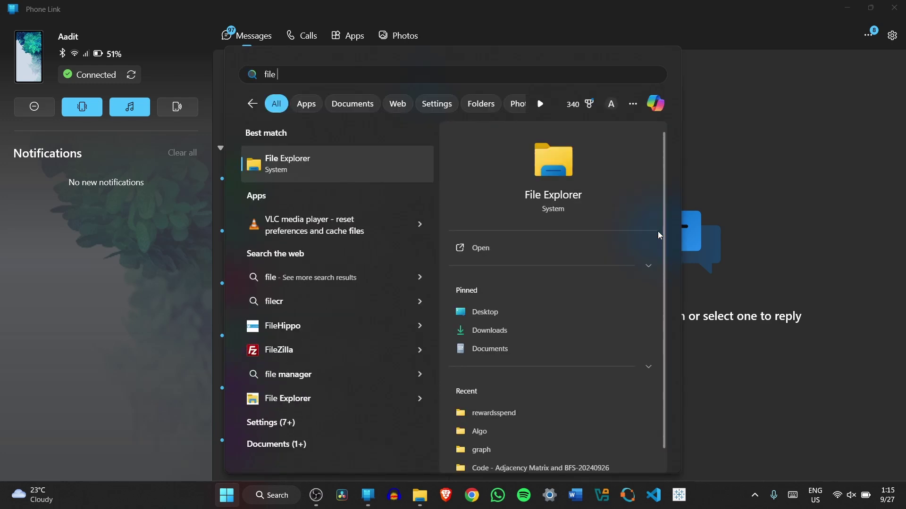
# Open File Explorer and send audio.mp3 from Recent to the phone with Send to My Phone.
pyautogui.press('Return')
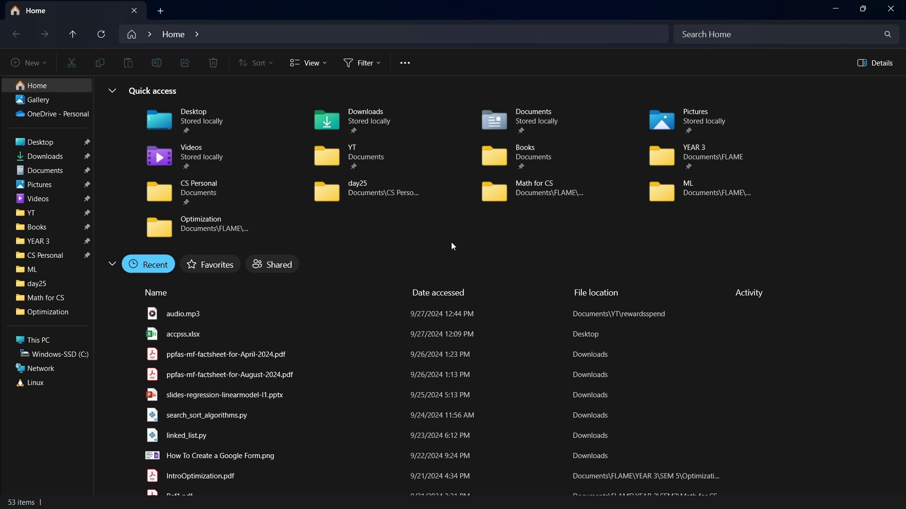
pyautogui.rightClick(232, 319)
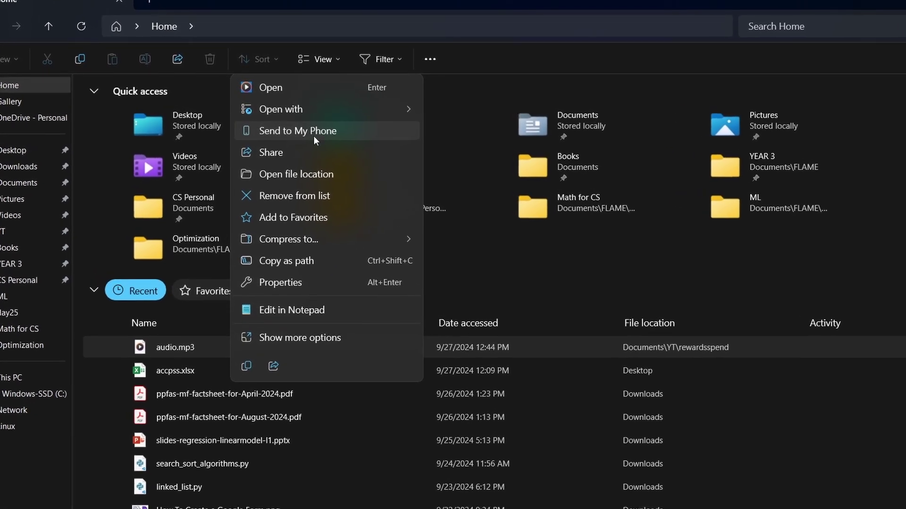
pyautogui.click(313, 133)
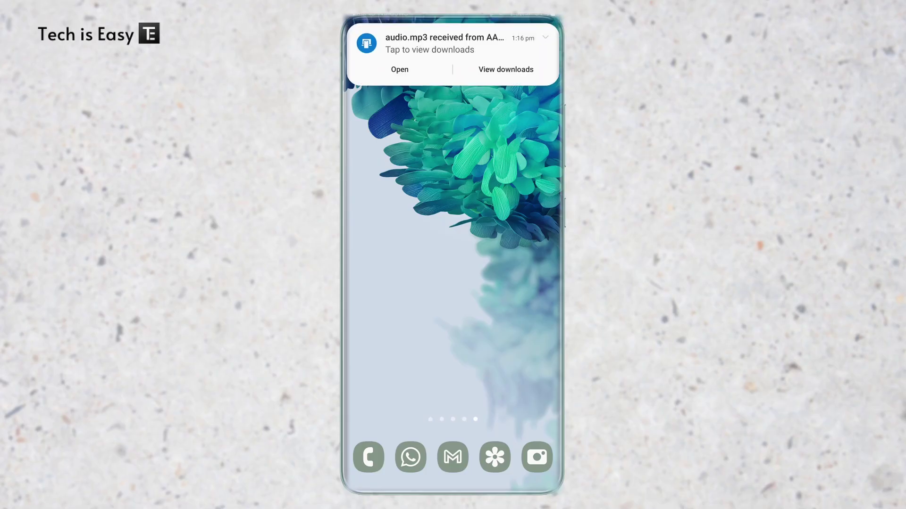
# Tap View downloads on the 'audio.mp3 received' notification.
pyautogui.click(506, 69)
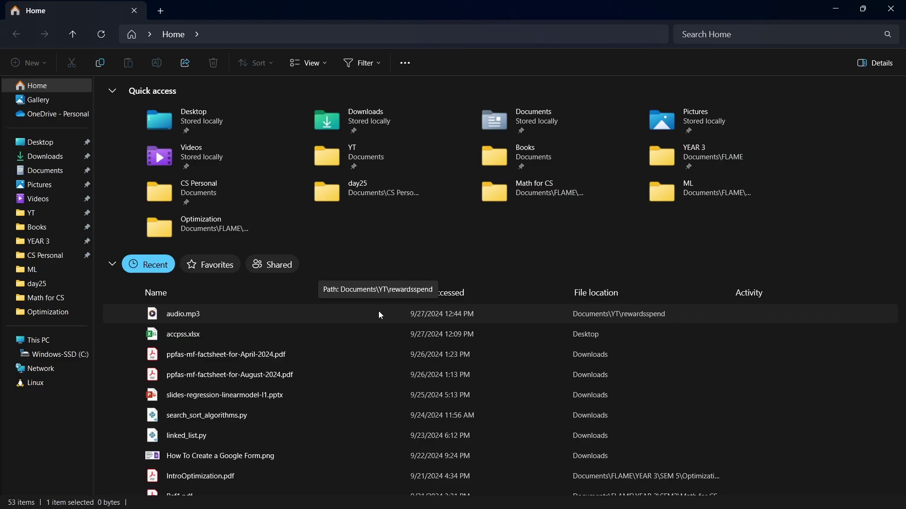
# Select audio.mp3 through How To Create a Google Form.png and send all eight files with Send to My Phone.
pyautogui.hotkey('shift', 'Down')
pyautogui.hotkey('shift', 'Down')
pyautogui.hotkey('shift', 'Down')
pyautogui.hotkey('shift', 'Down')
pyautogui.hotkey('shift', 'Down')
pyautogui.hotkey('shift', 'Down')
pyautogui.hotkey('shift', 'Down')
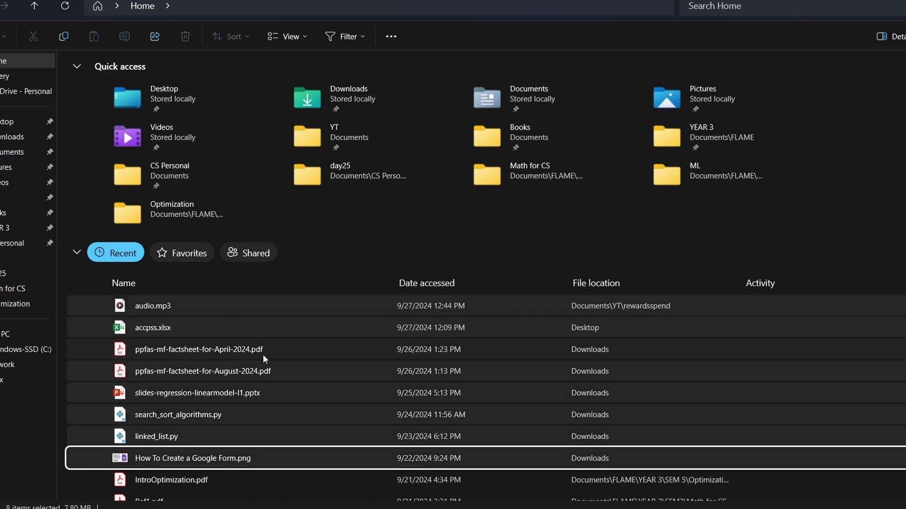
pyautogui.rightClick(280, 395)
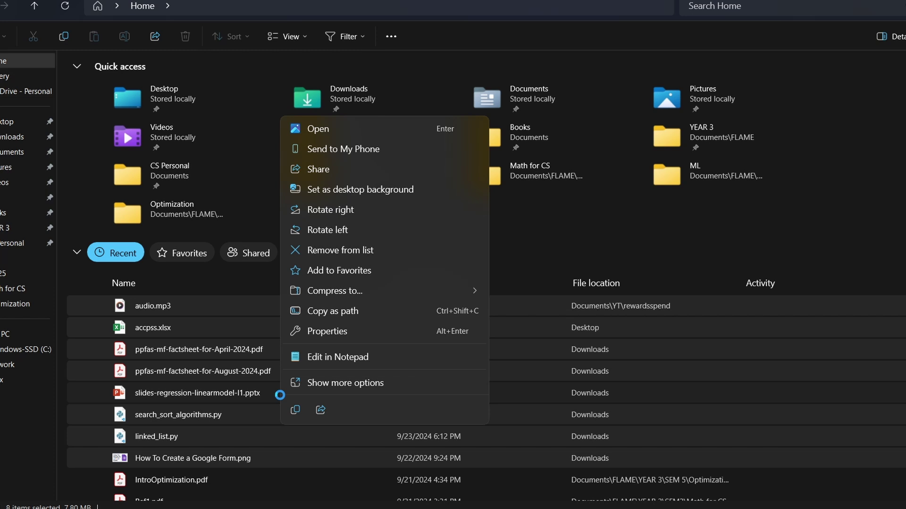
pyautogui.click(347, 150)
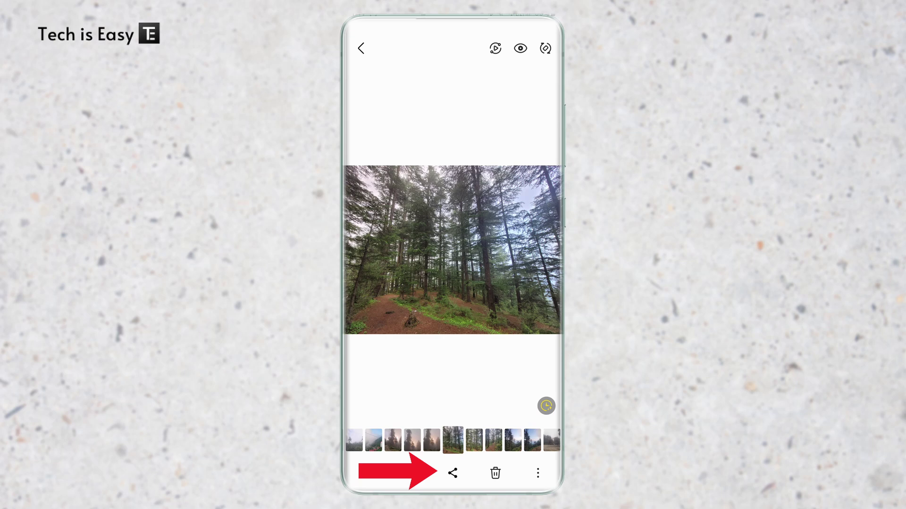
# Share the forest photo through Share > More > Link to Windows to the connected PC.
pyautogui.click(453, 474)
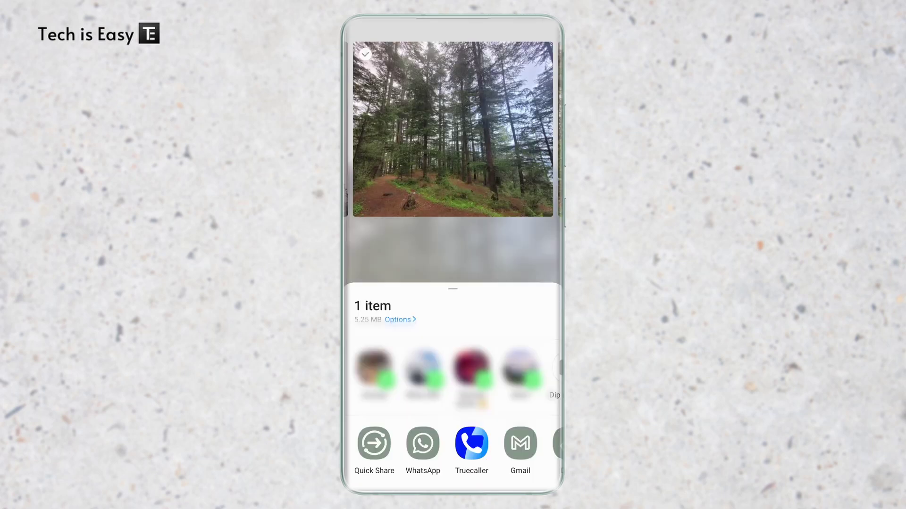
pyautogui.hscroll(5, 453, 448)
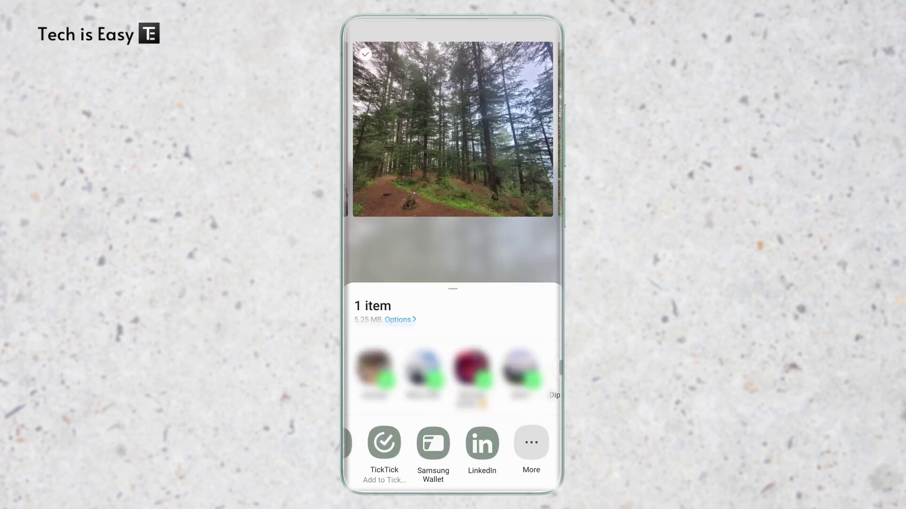
pyautogui.click(532, 442)
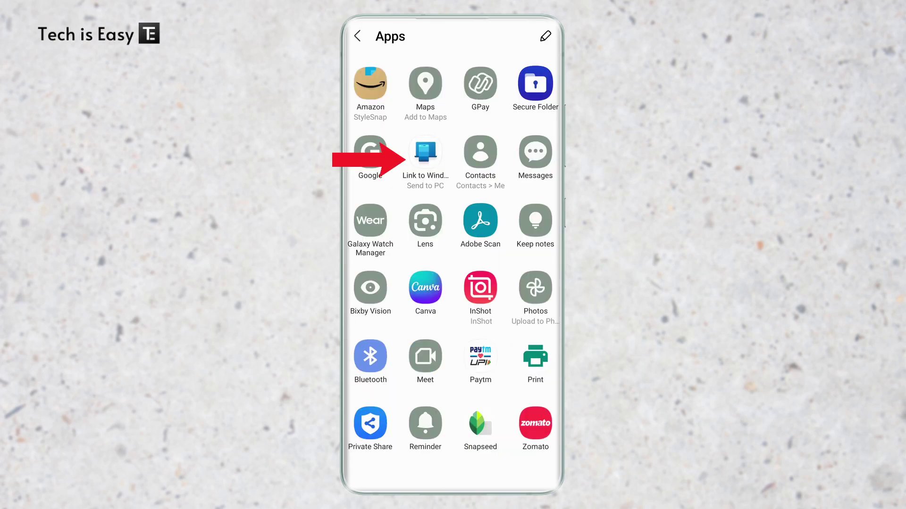
pyautogui.click(425, 151)
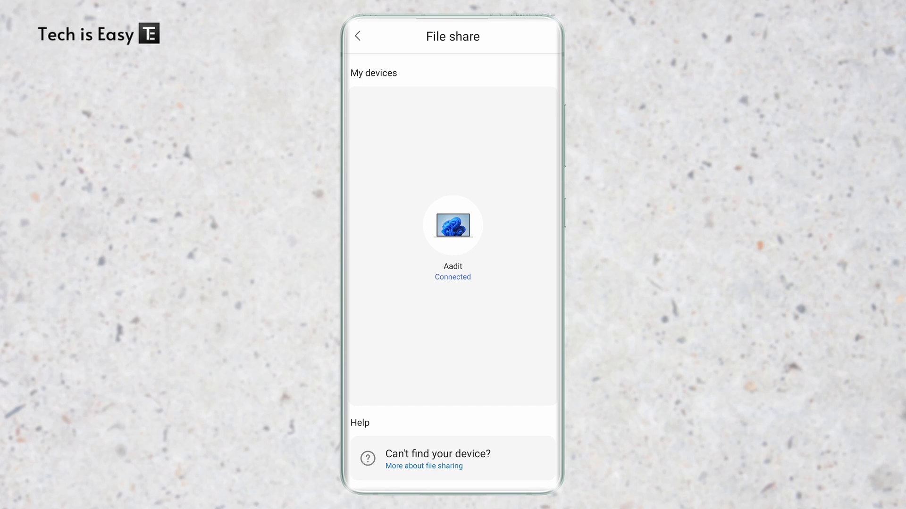
pyautogui.click(450, 236)
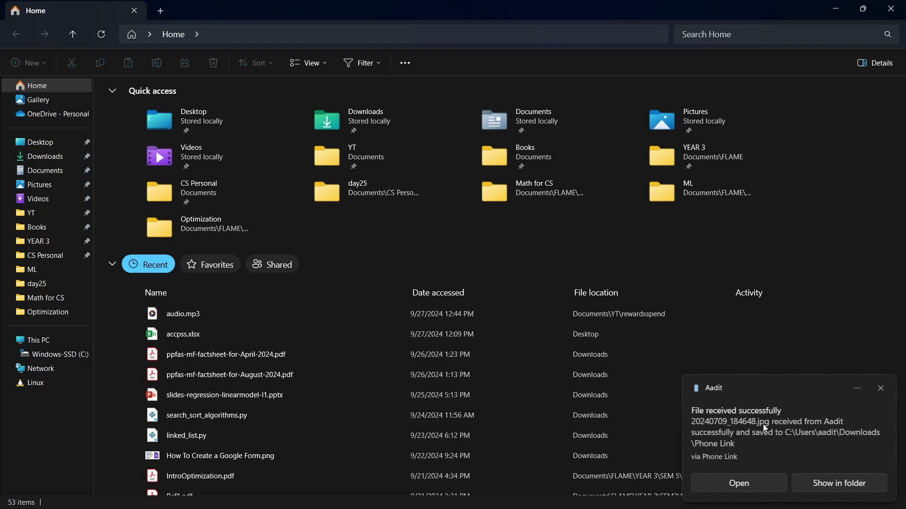
# Show the received 20240709_184648.jpg in its Downloads\Phone Link folder and close the photo viewer.
pyautogui.click(836, 482)
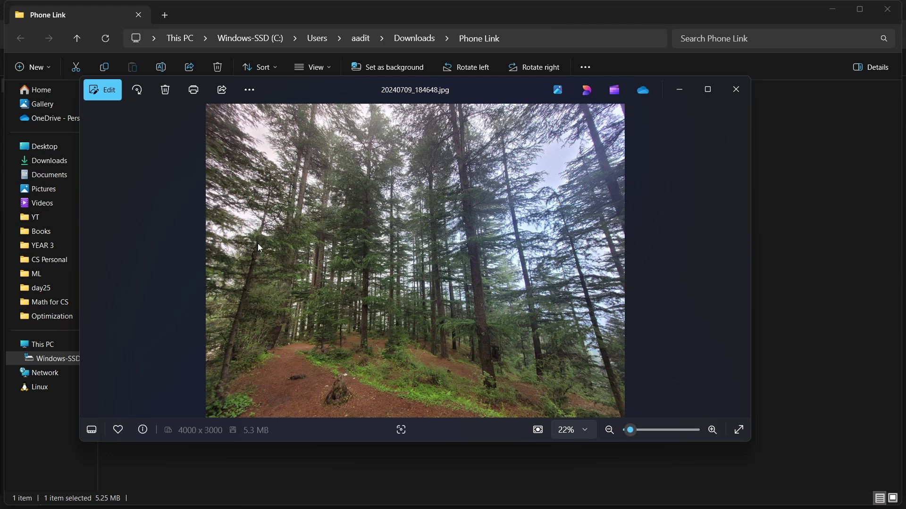
pyautogui.click(627, 72)
pyautogui.click(611, 206)
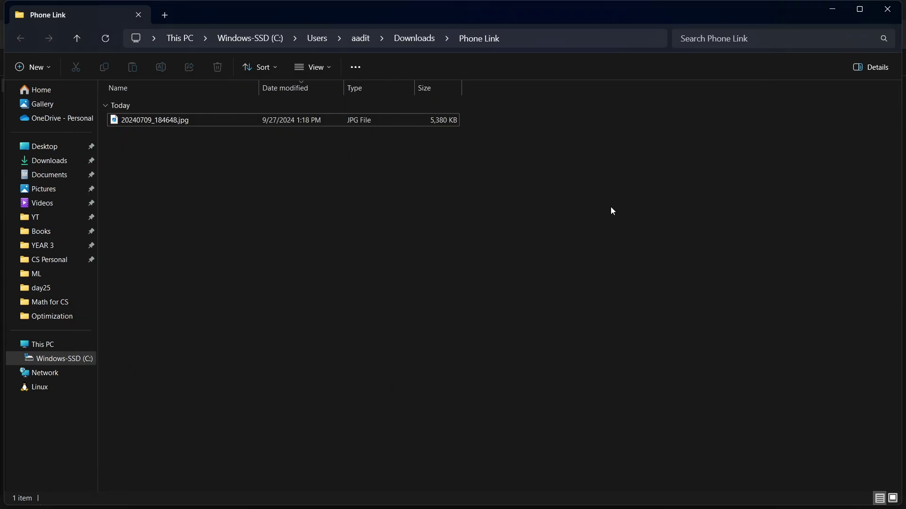